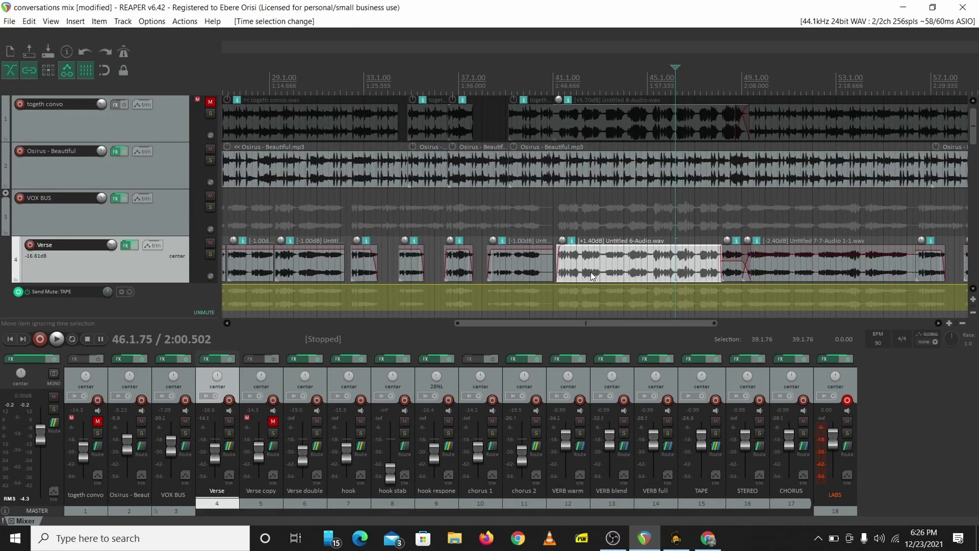
# Move the play position to 43.2.87 and open the Untitled 6-Audio clip in ocenaudio.
pyautogui.click(610, 268)
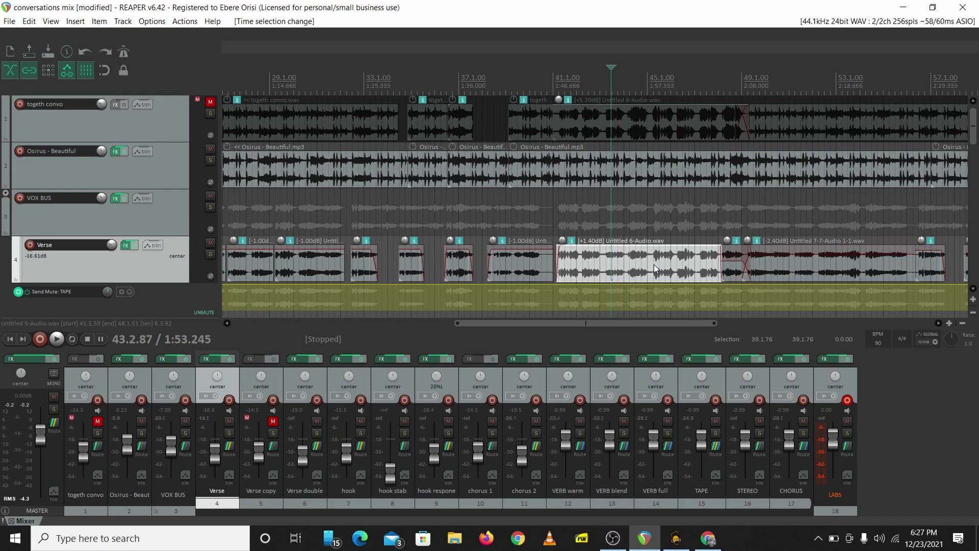
pyautogui.rightClick(644, 265)
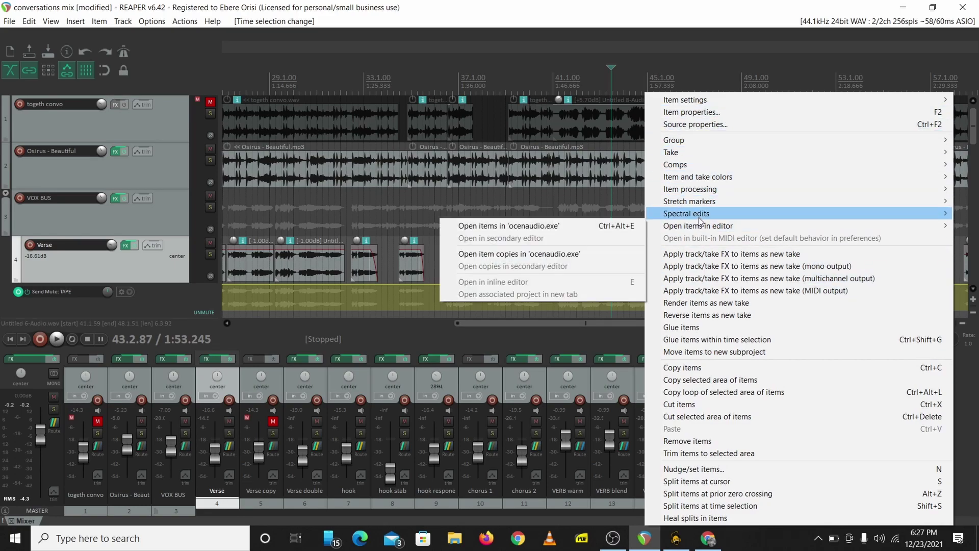
pyautogui.moveTo(697, 226)
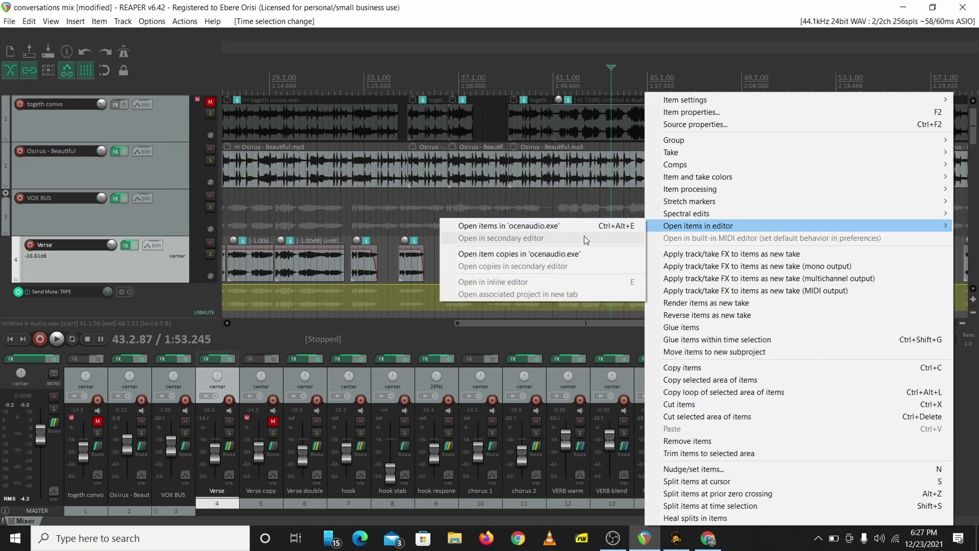
pyautogui.click(587, 227)
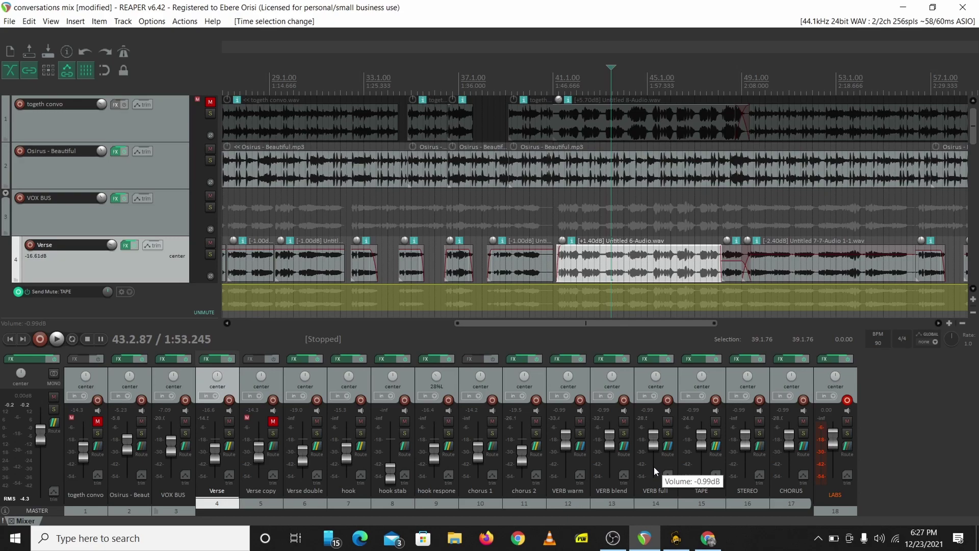
# Bring ocenaudio forward to show Untitled 6-Audio.wav loaded as a 2:58 stereo waveform.
pyautogui.click(675, 538)
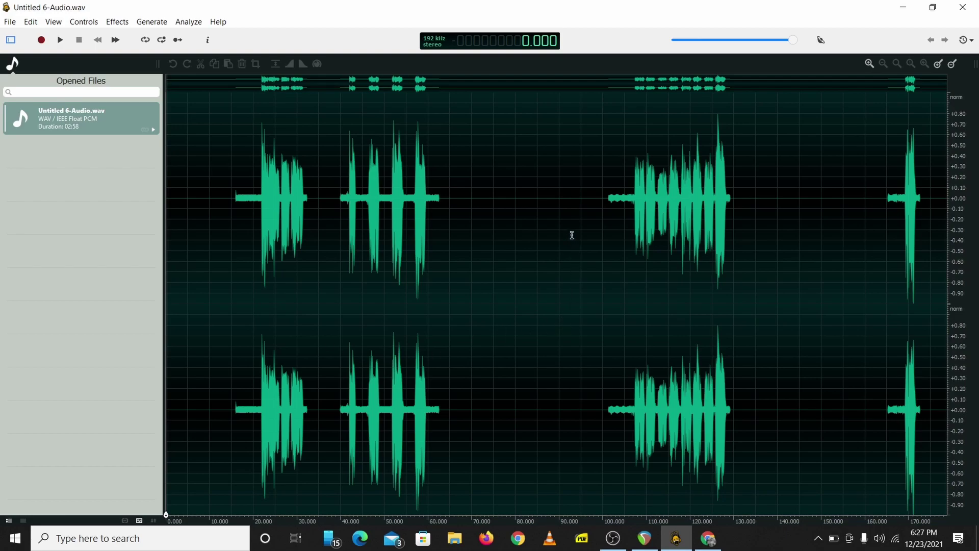
# Check REAPER, return to ocenaudio, then launch iZotope RX 8 Audio Editor from Start.
pyautogui.click(645, 540)
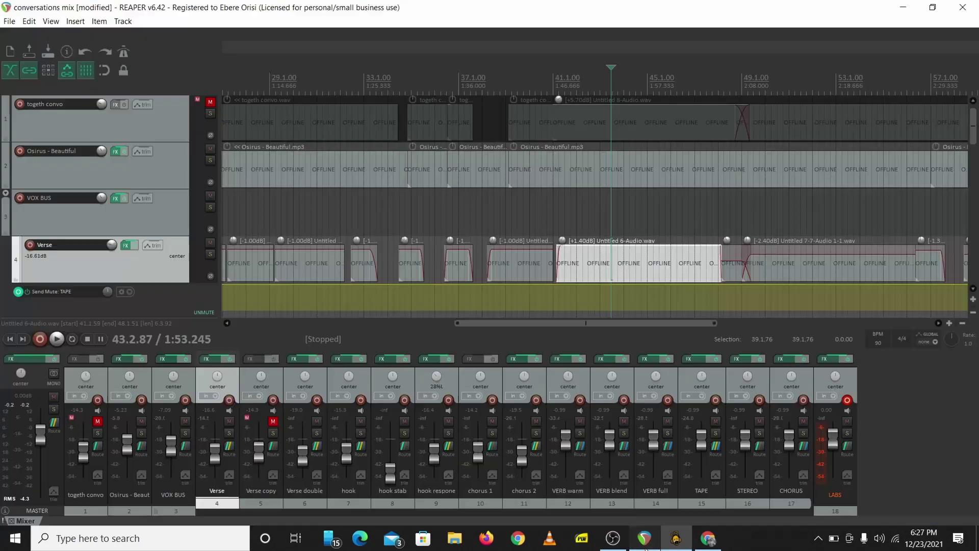
pyautogui.click(645, 542)
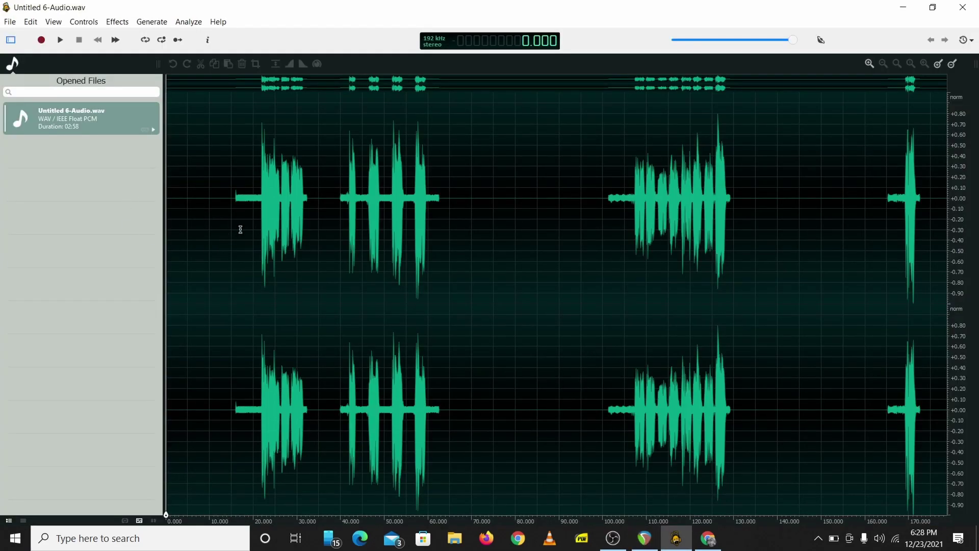
pyautogui.press('super')
pyautogui.press('super')
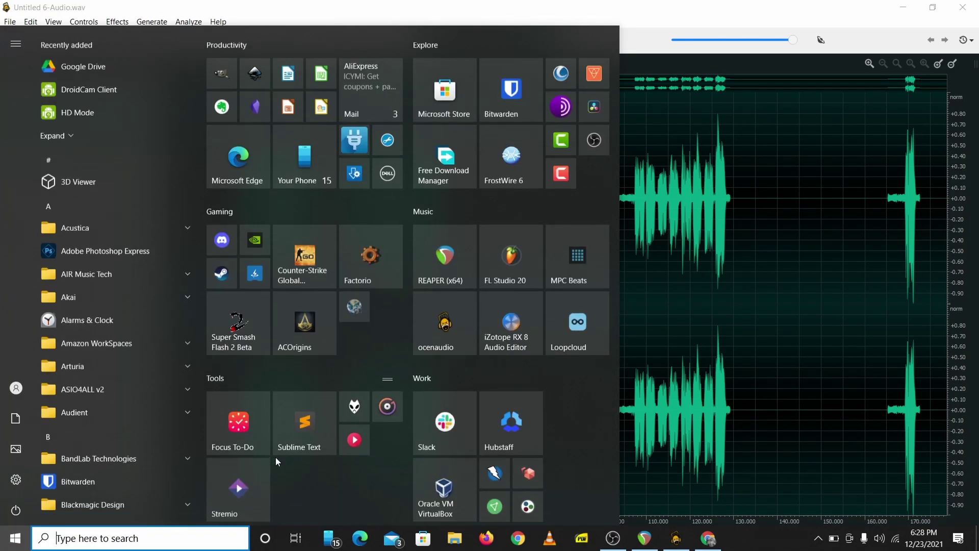
pyautogui.click(505, 335)
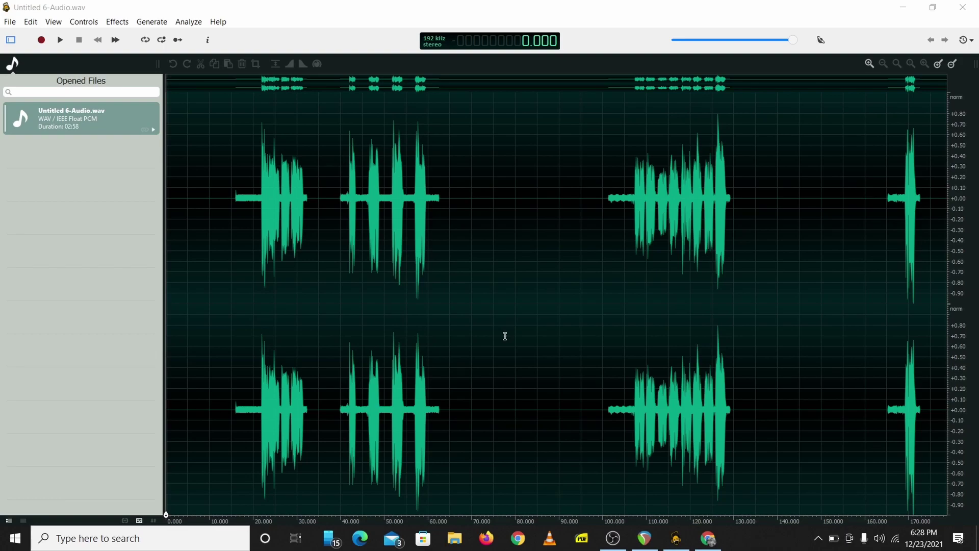